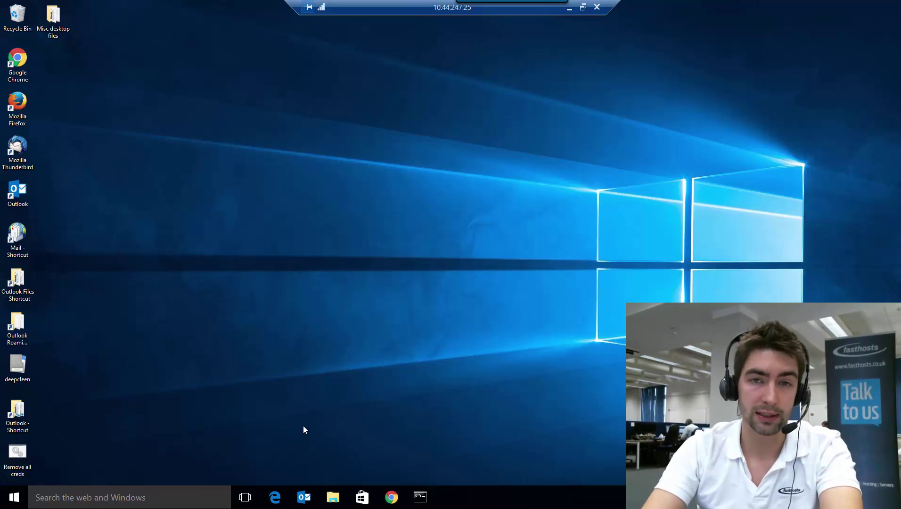
# - Launch Outlook from the taskbar and close the Office Activation Wizard to reveal the inbox
pyautogui.click(304, 498)
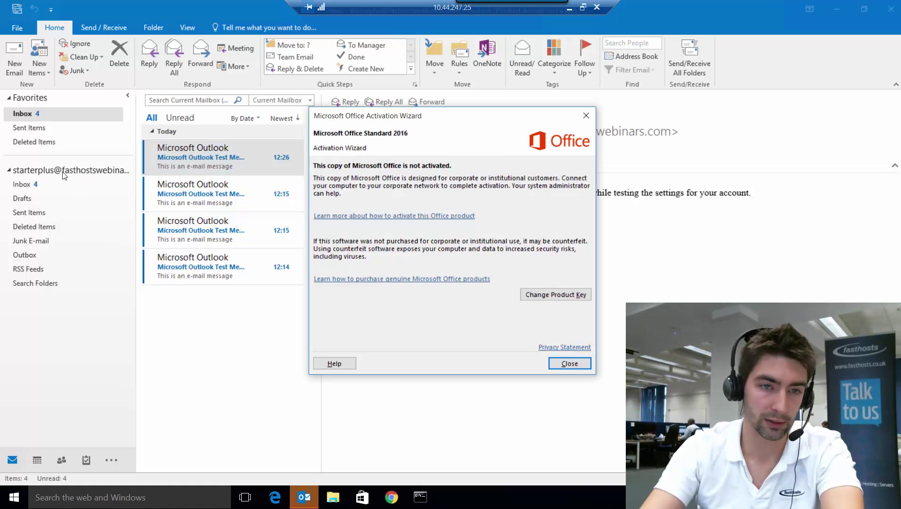
pyautogui.click(569, 364)
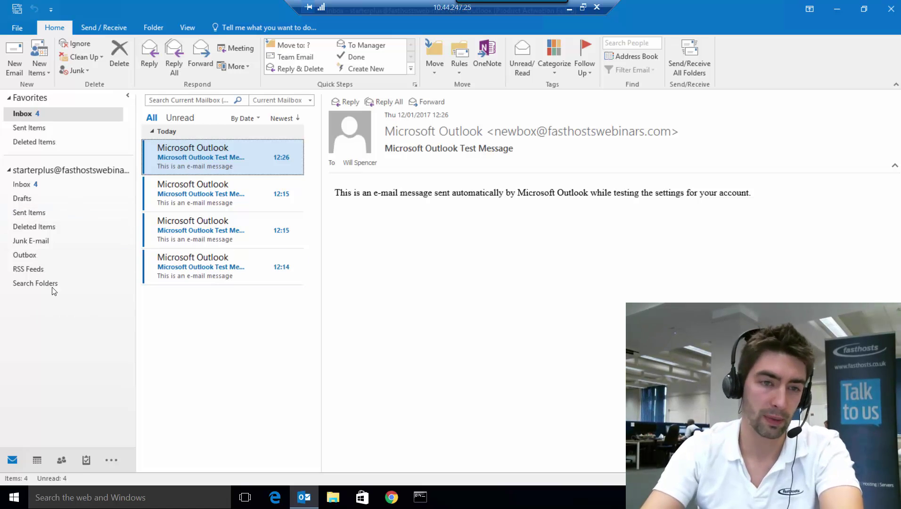
pyautogui.click(20, 27)
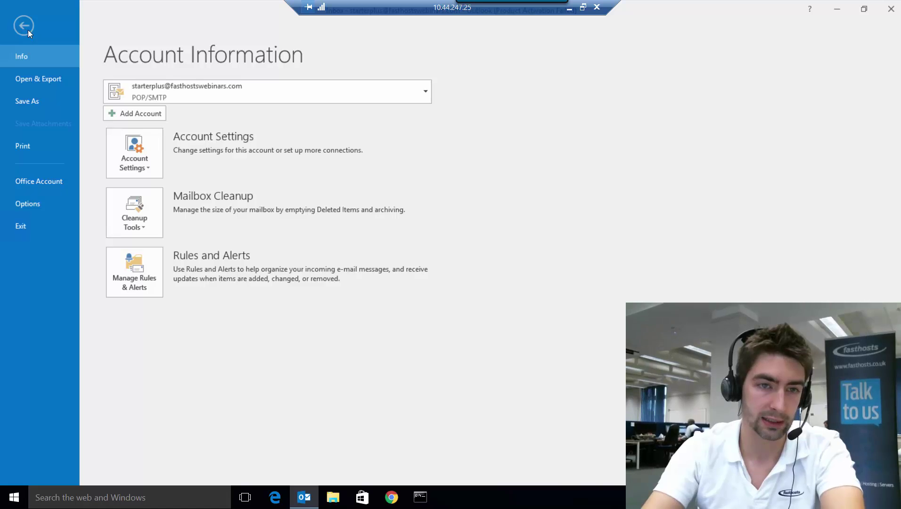
pyautogui.click(134, 154)
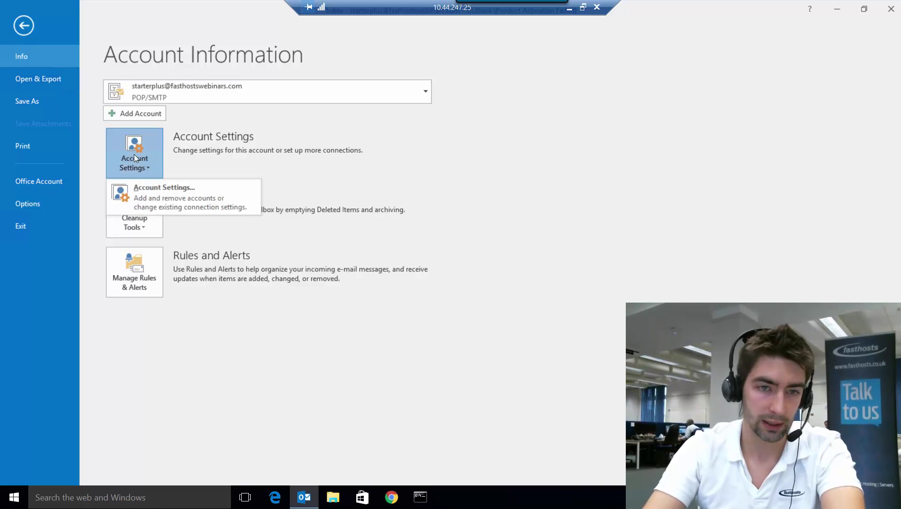
pyautogui.click(168, 195)
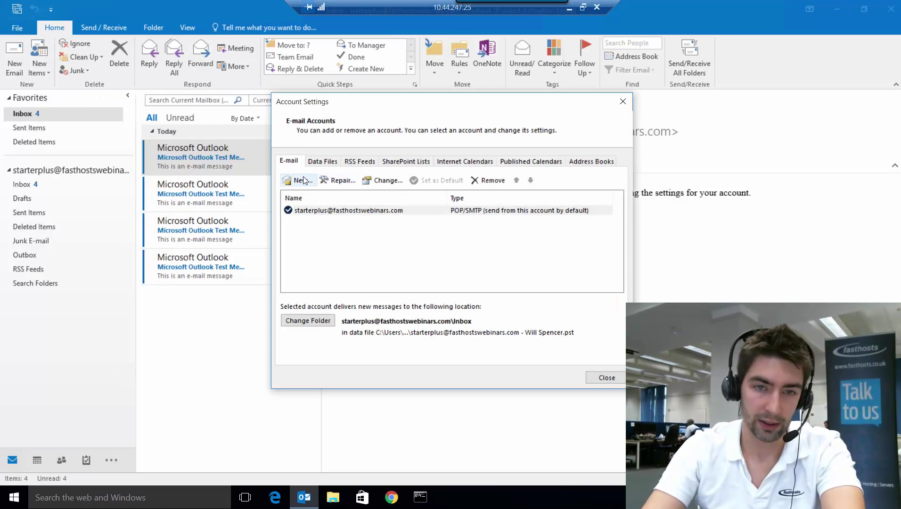
pyautogui.click(302, 179)
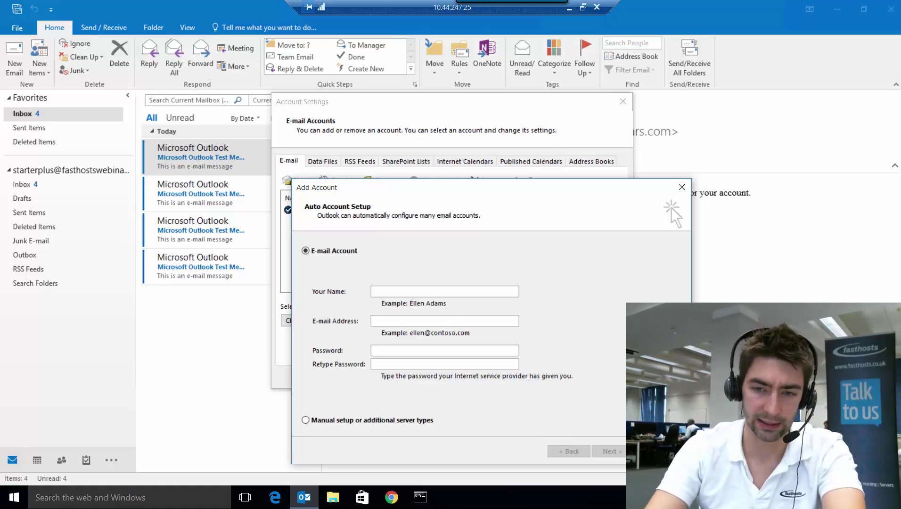
pyautogui.click(662, 452)
pyautogui.click(610, 378)
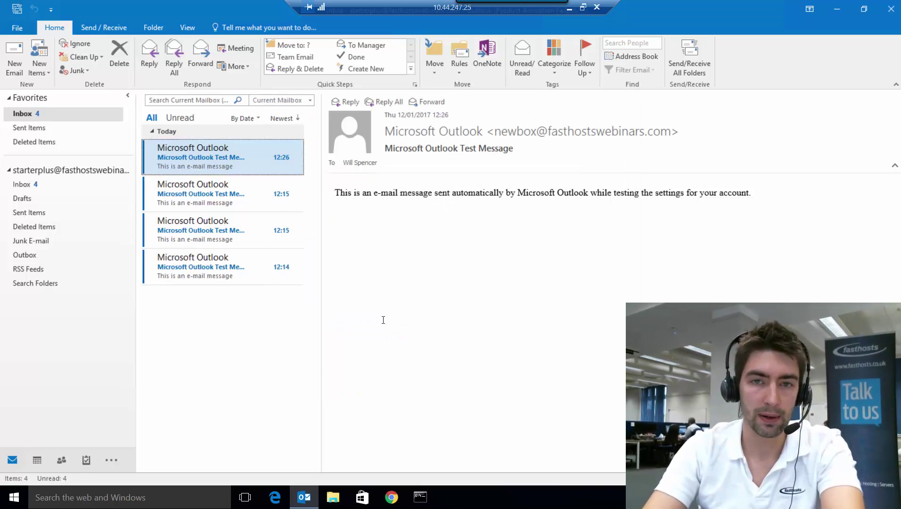
# - Close Outlook and open Control Panel, viewing its items as small icons
pyautogui.click(888, 14)
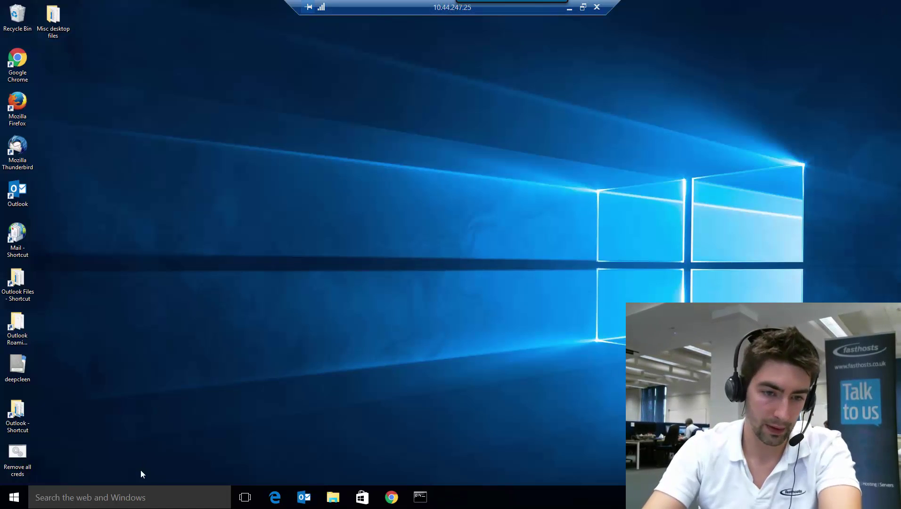
pyautogui.click(134, 499)
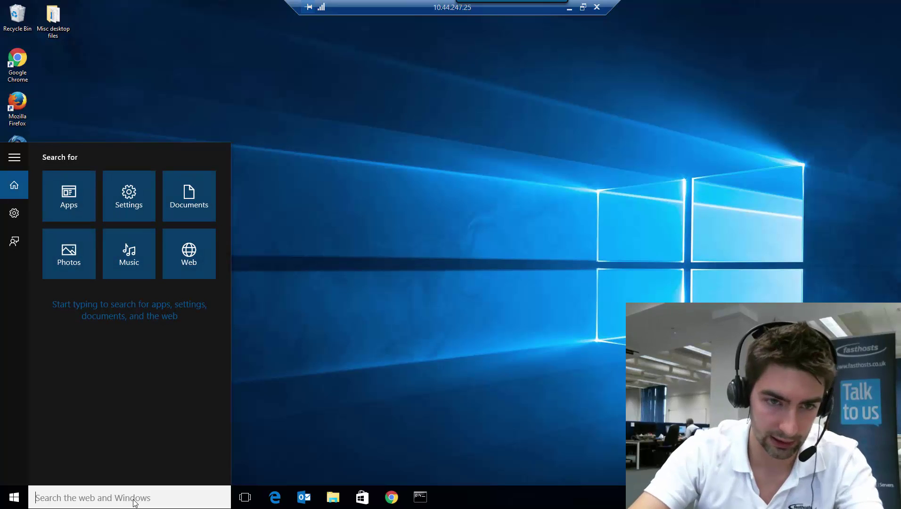
pyautogui.write('contro')
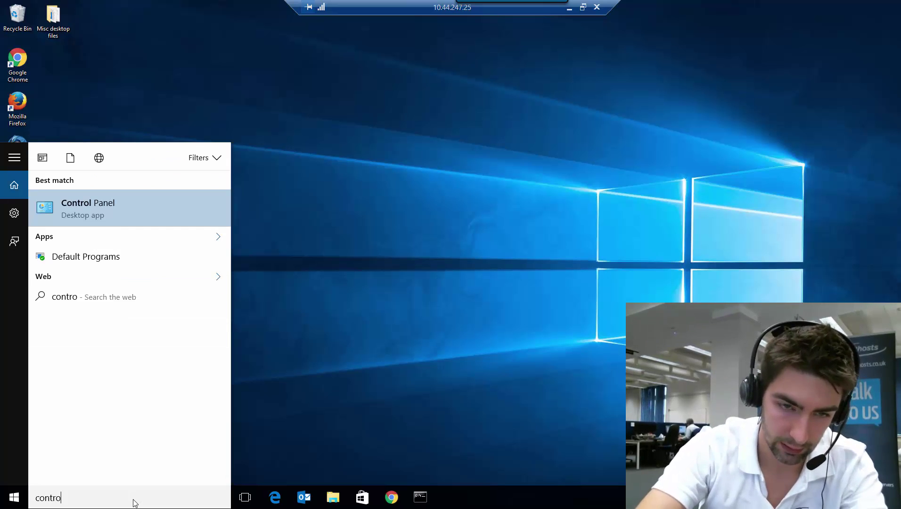
pyautogui.write('l')
pyautogui.click(124, 209)
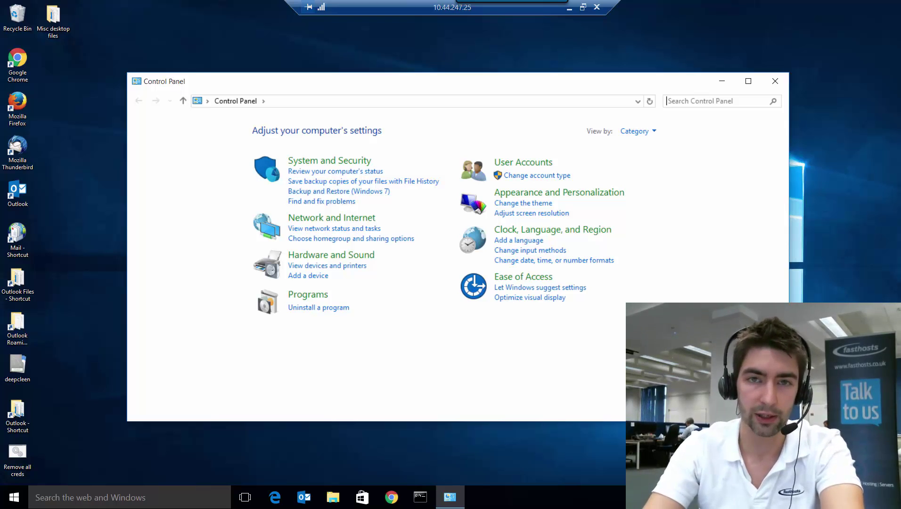
pyautogui.click(634, 131)
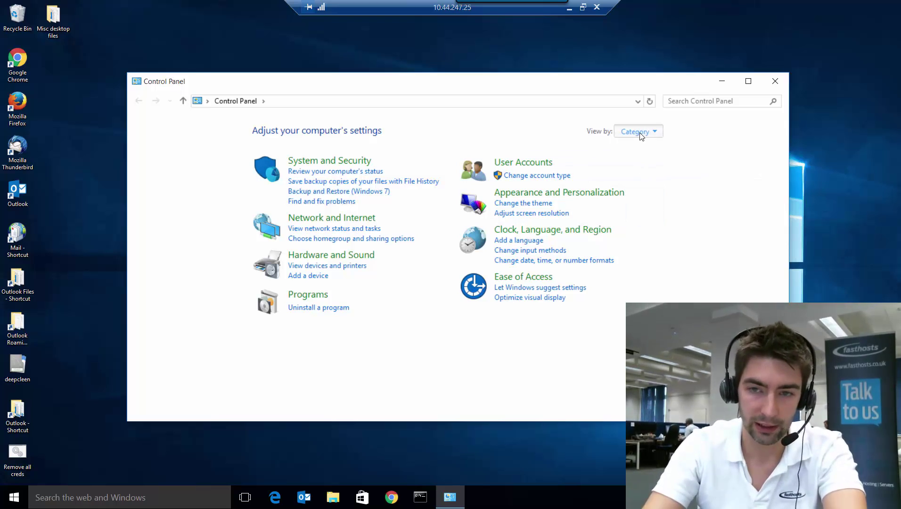
pyautogui.click(647, 175)
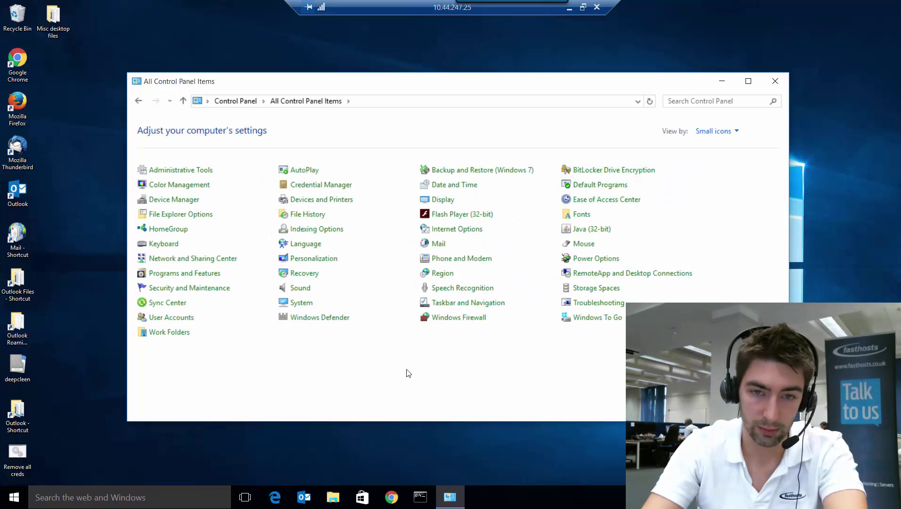
# - In Mail > Show Profiles, set 'Prompt for a profile' at startup and apply it
pyautogui.click(438, 243)
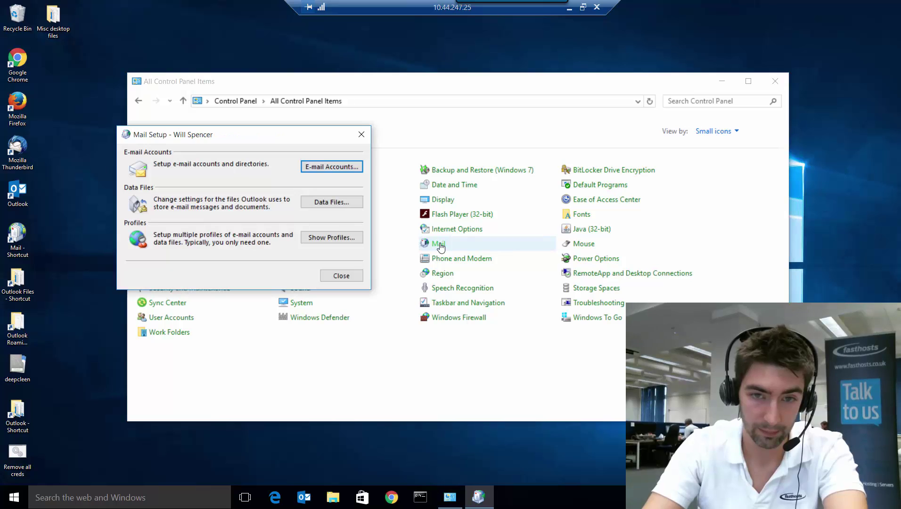
pyautogui.click(329, 239)
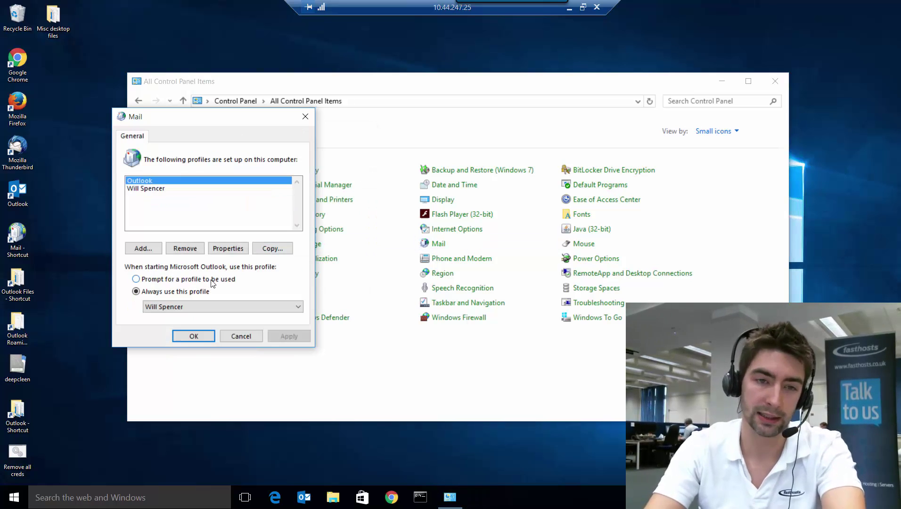
pyautogui.click(184, 282)
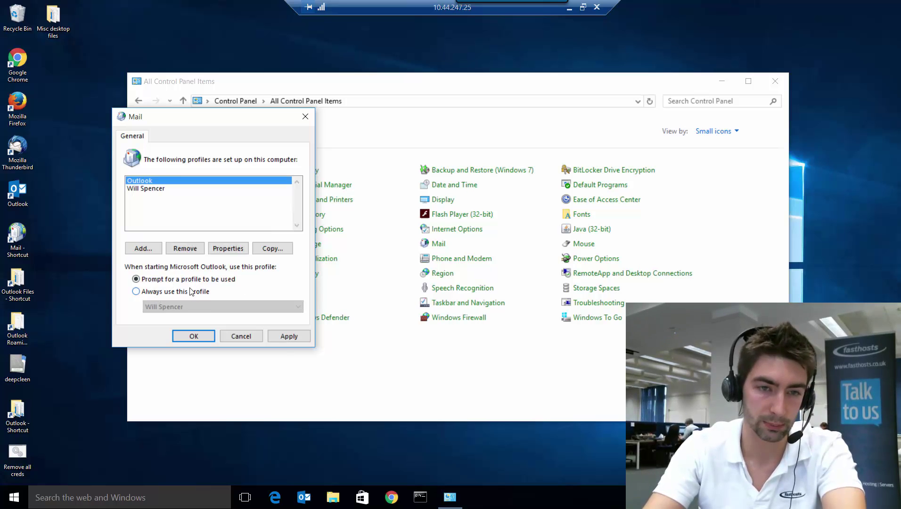
pyautogui.click(290, 336)
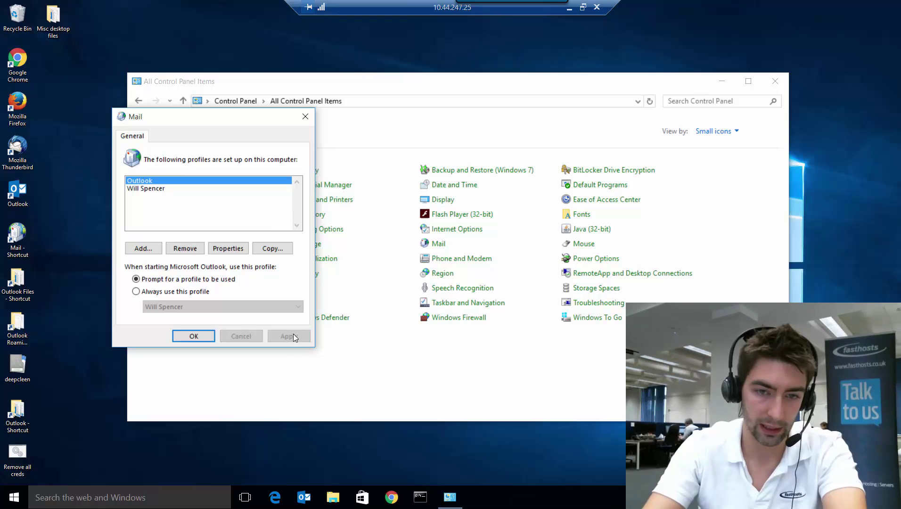
pyautogui.click(207, 337)
# - Close Control Panel, relaunch Outlook, and create a new profile named 'Example'
pyautogui.click(785, 82)
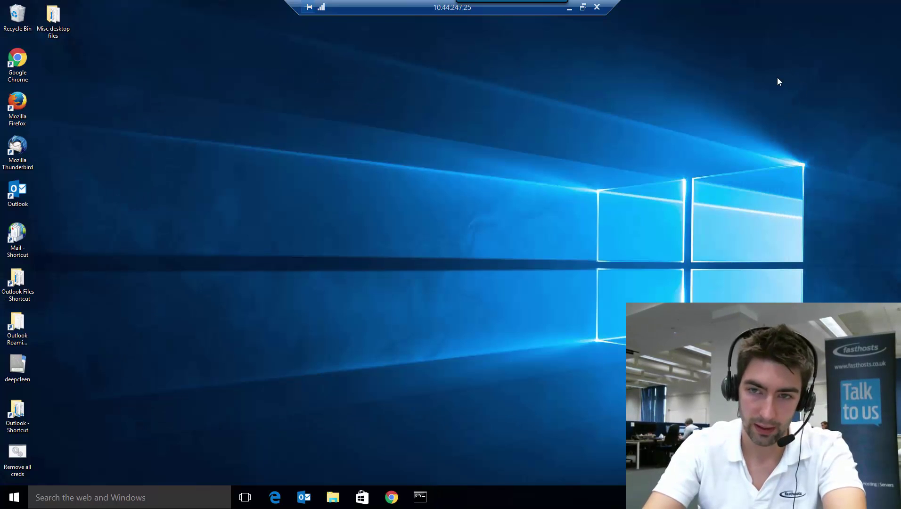
pyautogui.click(310, 493)
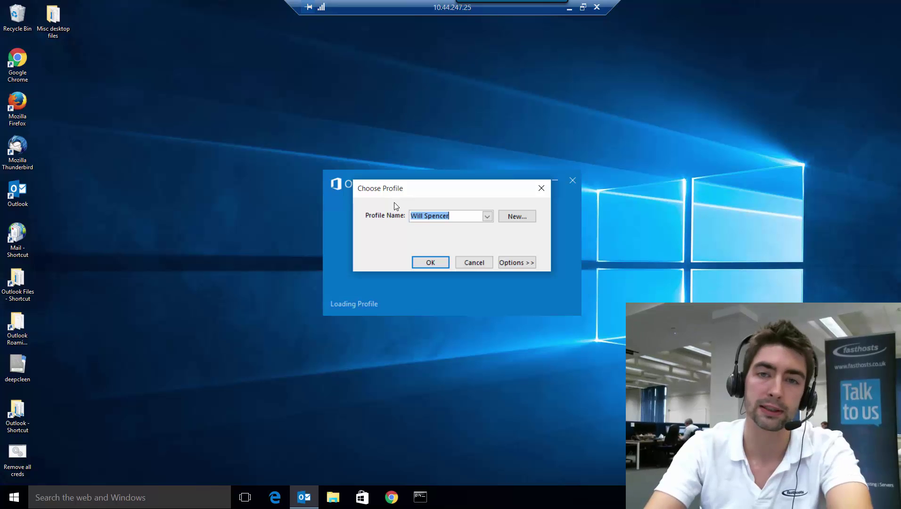
pyautogui.click(519, 217)
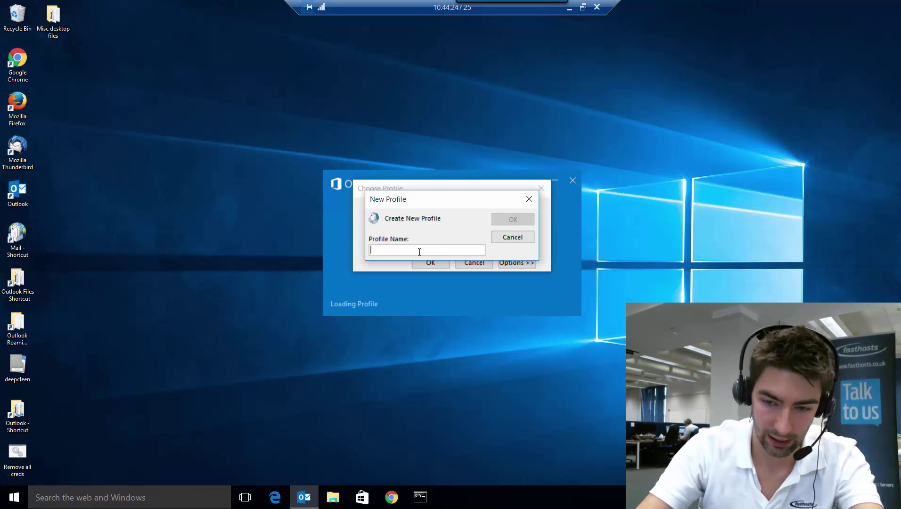
pyautogui.write('Example')
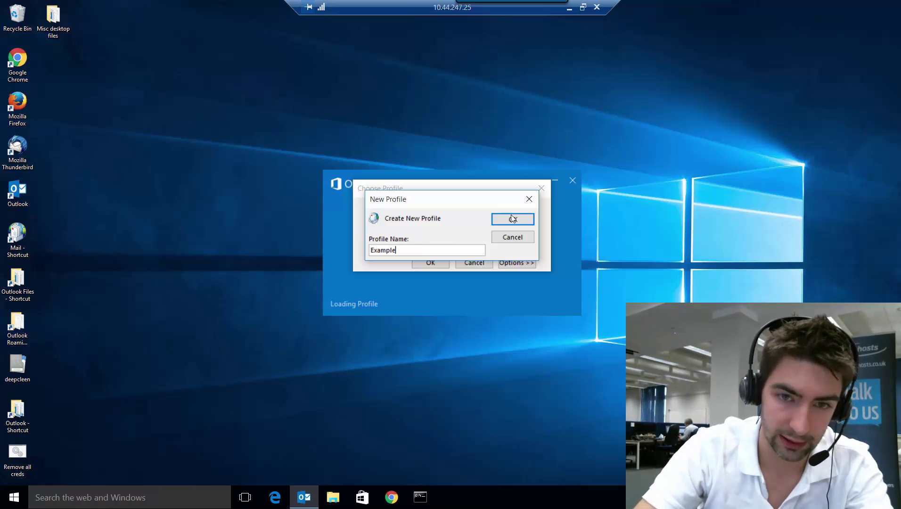
pyautogui.click(517, 220)
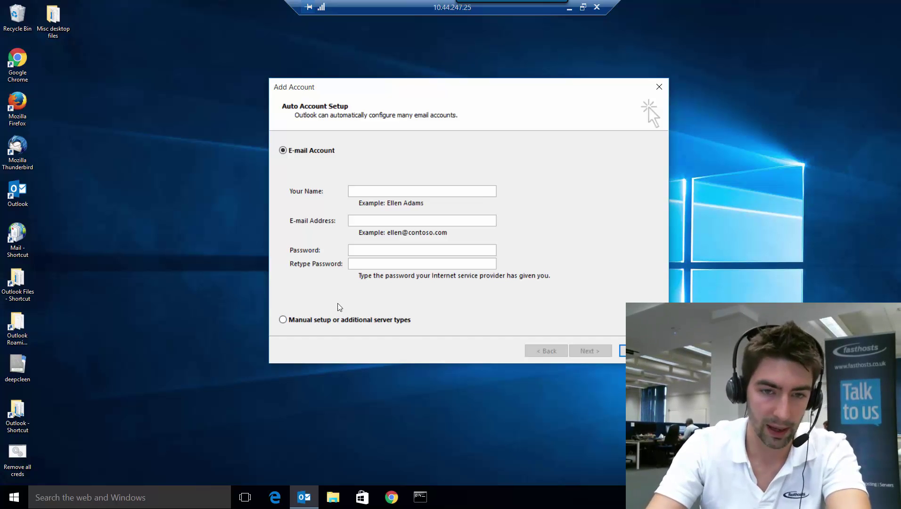
# - Choose manual setup with the POP or IMAP service type
pyautogui.click(319, 324)
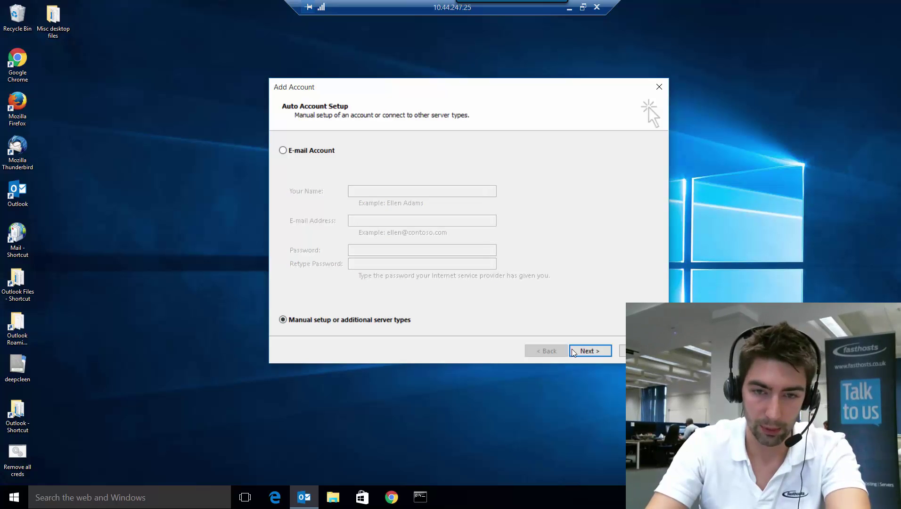
pyautogui.click(588, 351)
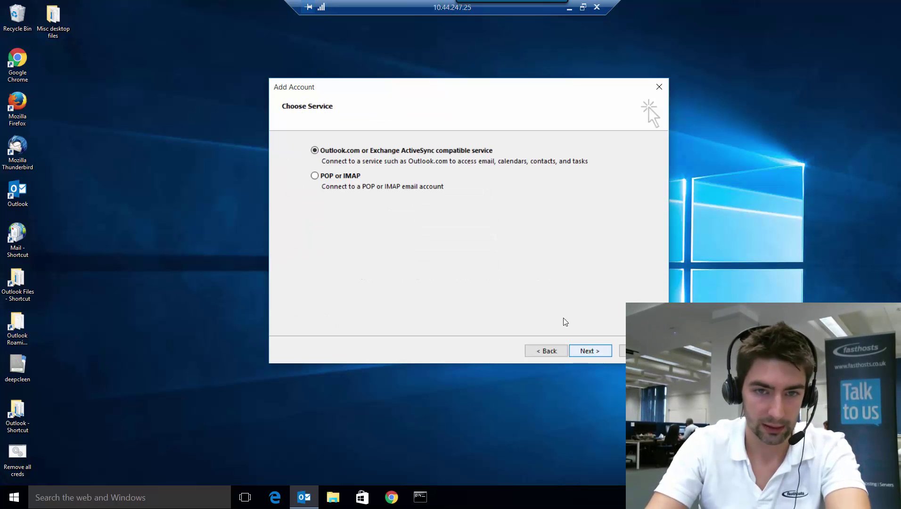
pyautogui.click(340, 177)
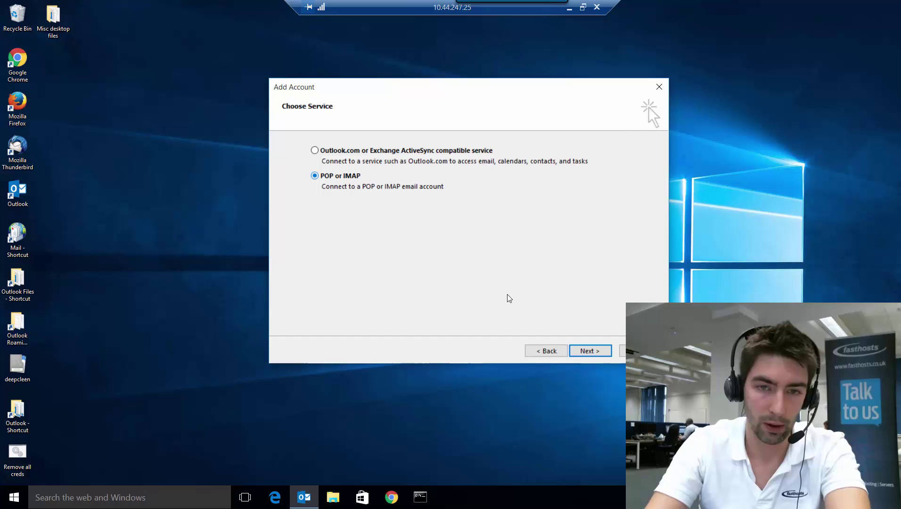
pyautogui.click(601, 350)
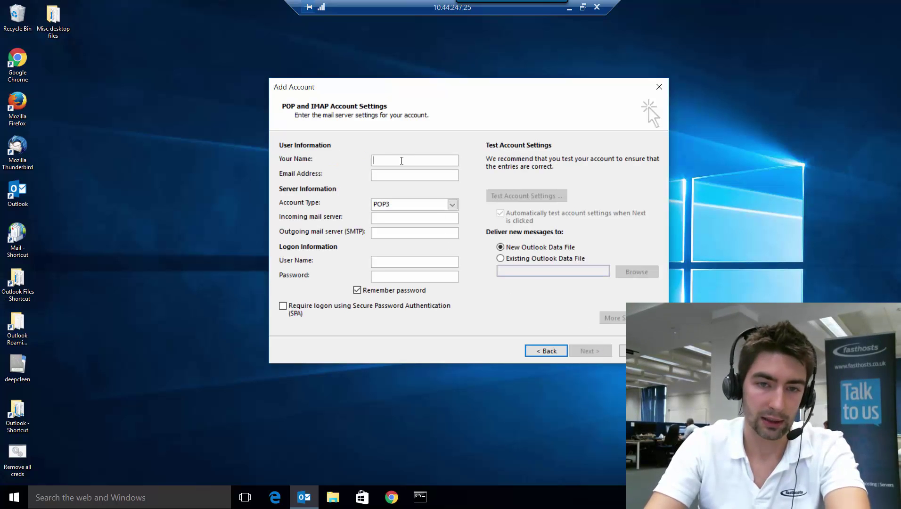
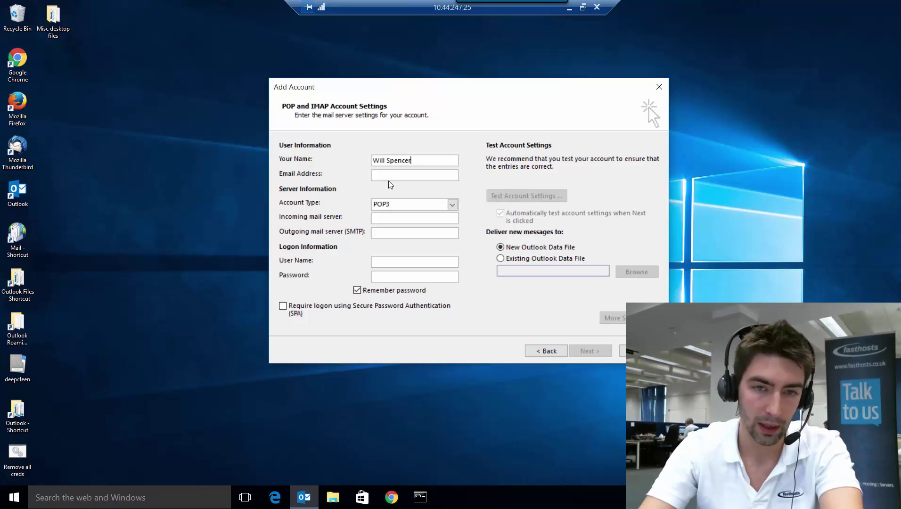
# - Enter your name and e-mail address, keep POP3, set mail.livemail.co.uk and smtp.livemail.co.uk, and fill in the password
pyautogui.click(389, 174)
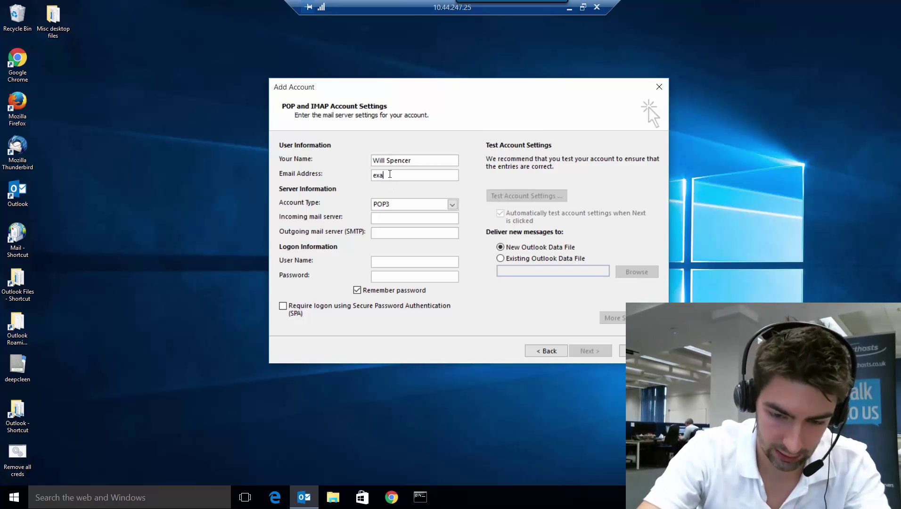
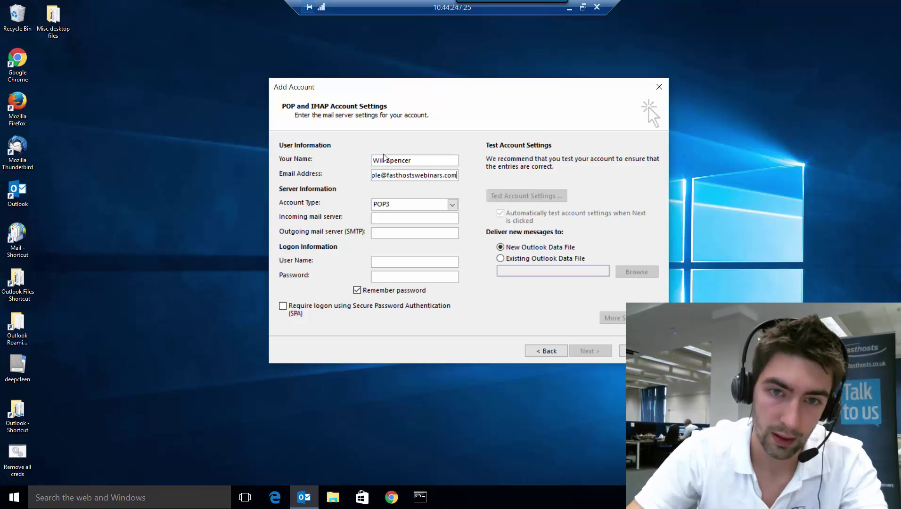
pyautogui.click(452, 204)
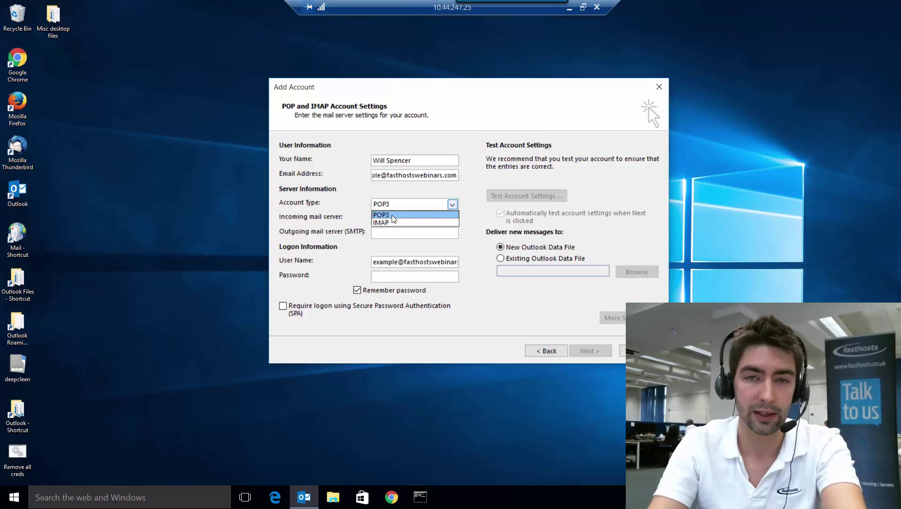
pyautogui.click(392, 215)
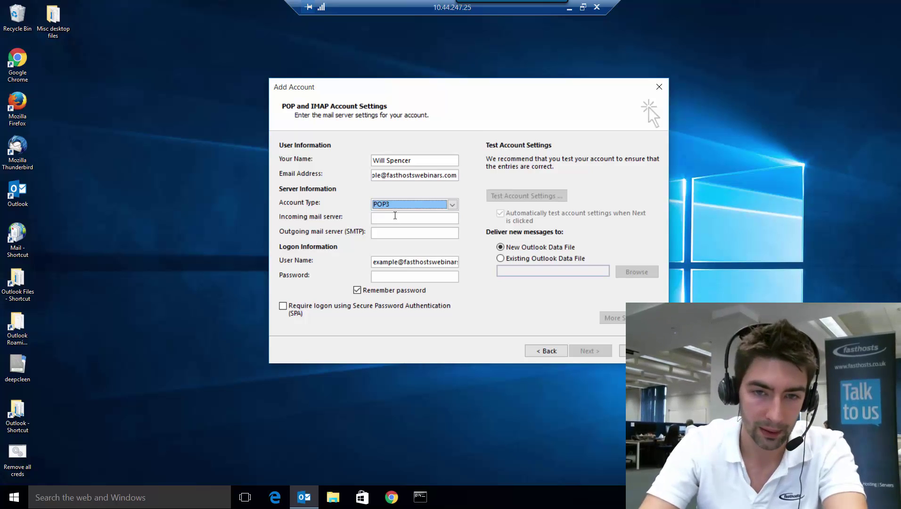
pyautogui.click(400, 218)
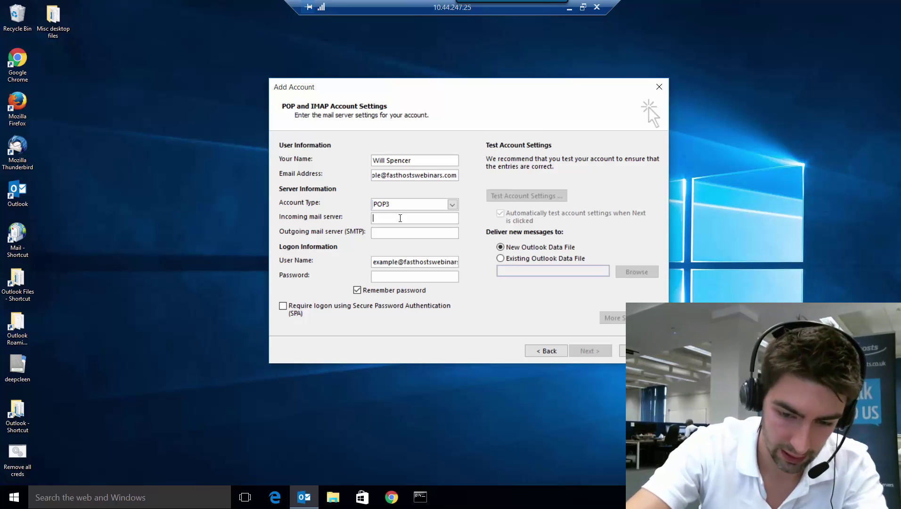
pyautogui.write('mail.livema')
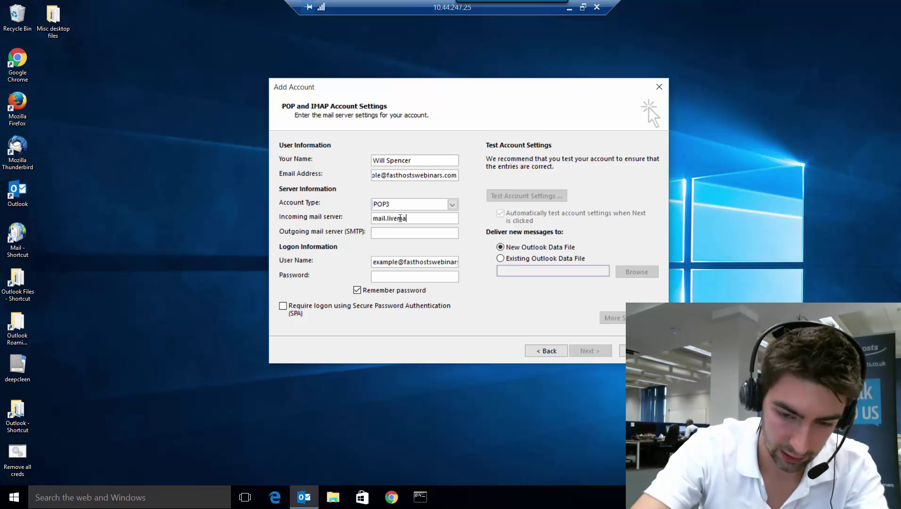
pyautogui.write('il.co.uk')
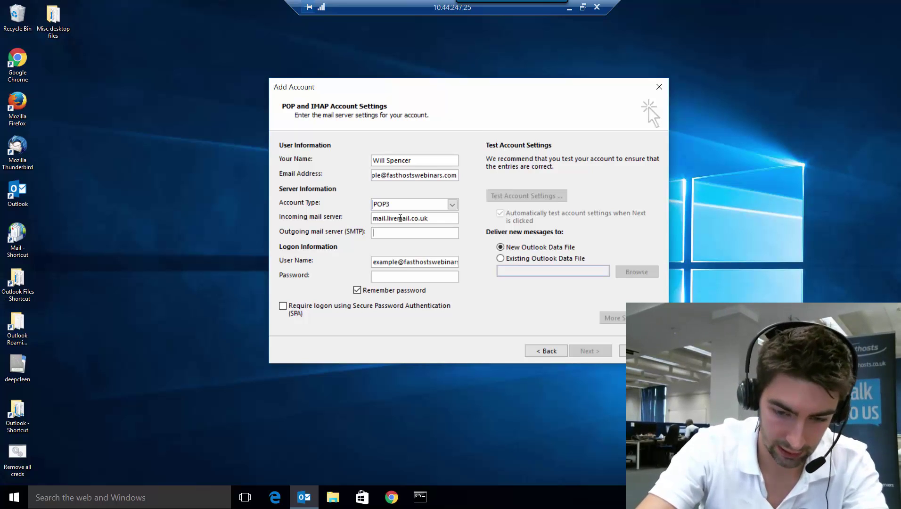
pyautogui.write('smtp.liv')
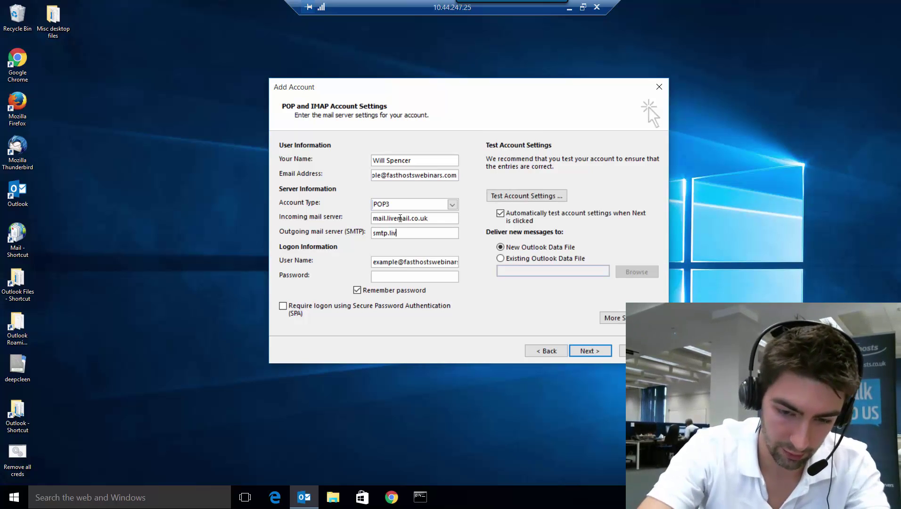
pyautogui.write('email.co.uk')
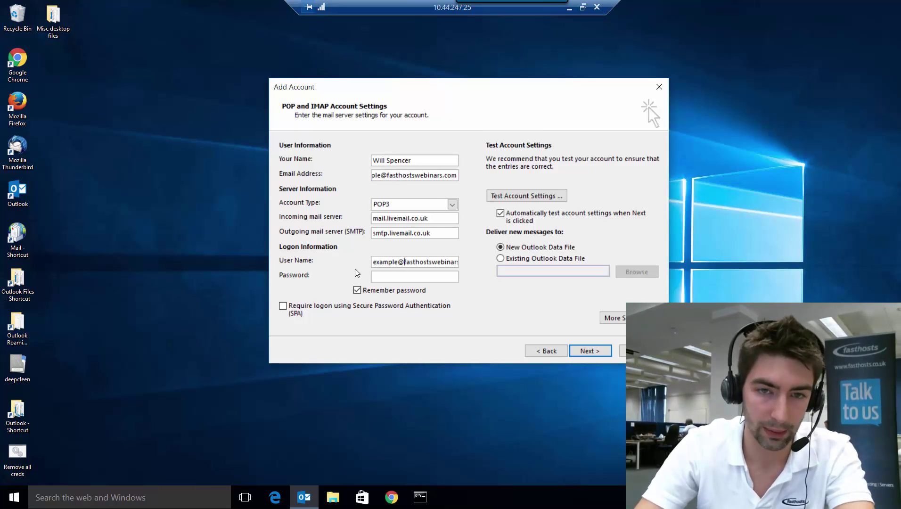
pyautogui.click(403, 276)
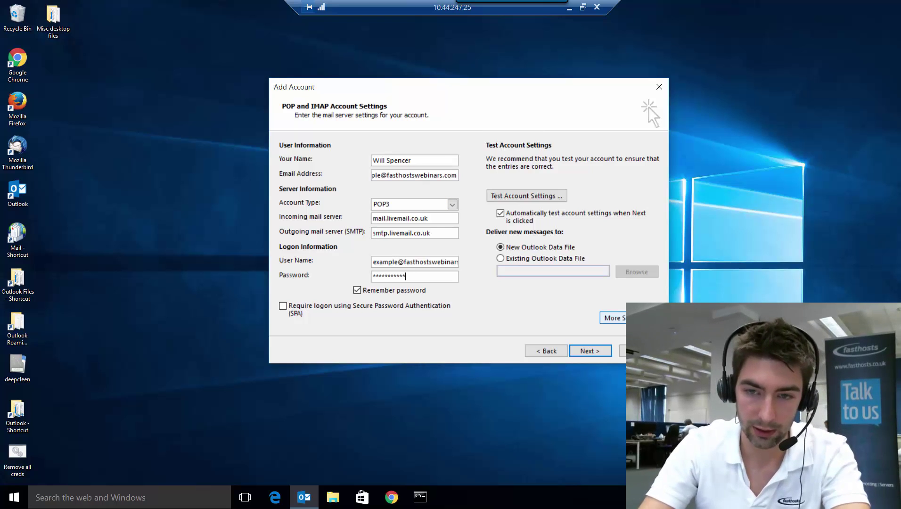
pyautogui.click(613, 317)
# - Require outgoing server authentication and set the POP3 port to 995 with SSL
pyautogui.click(354, 176)
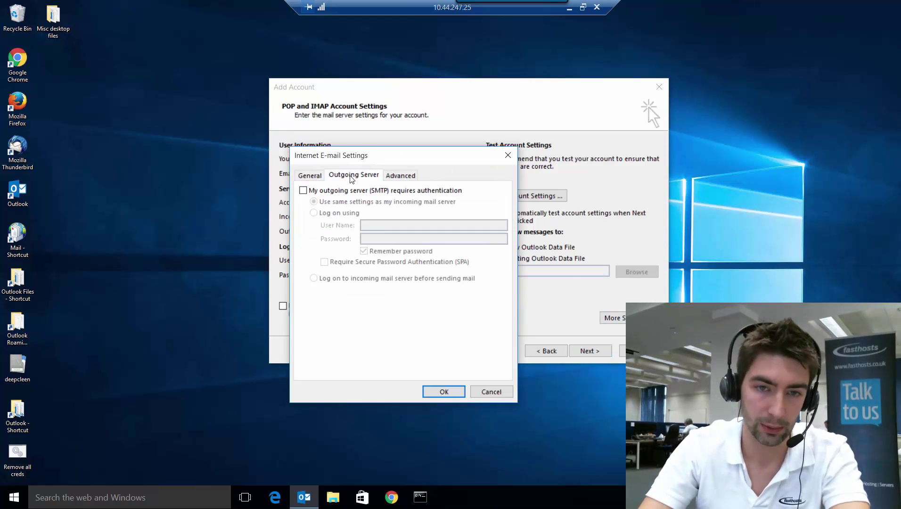
pyautogui.click(303, 191)
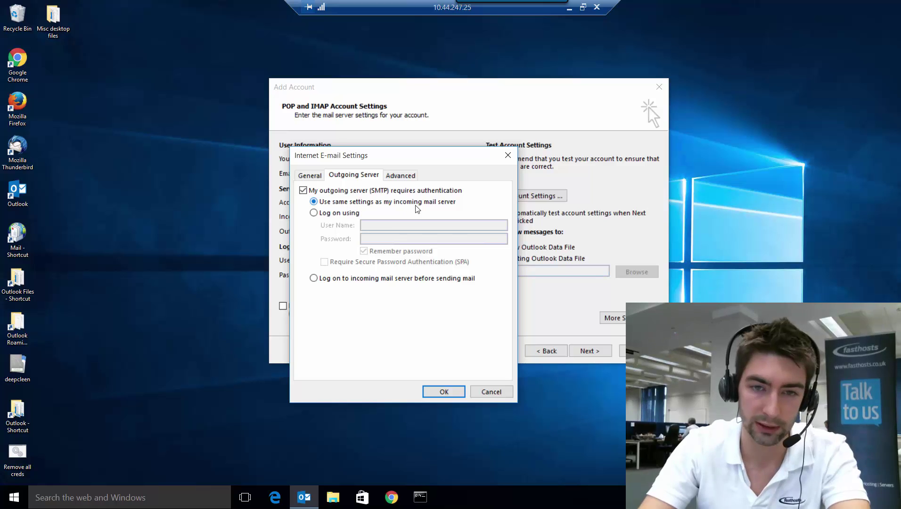
pyautogui.click(401, 175)
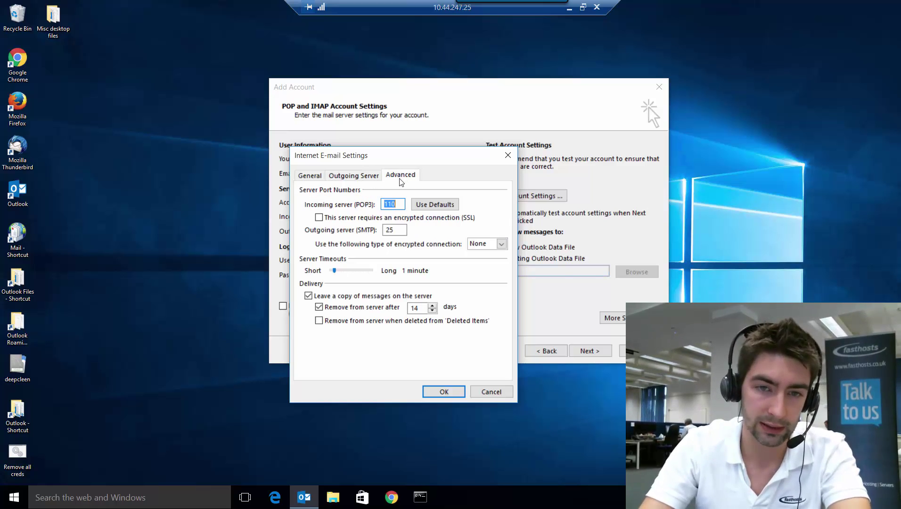
pyautogui.click(400, 206)
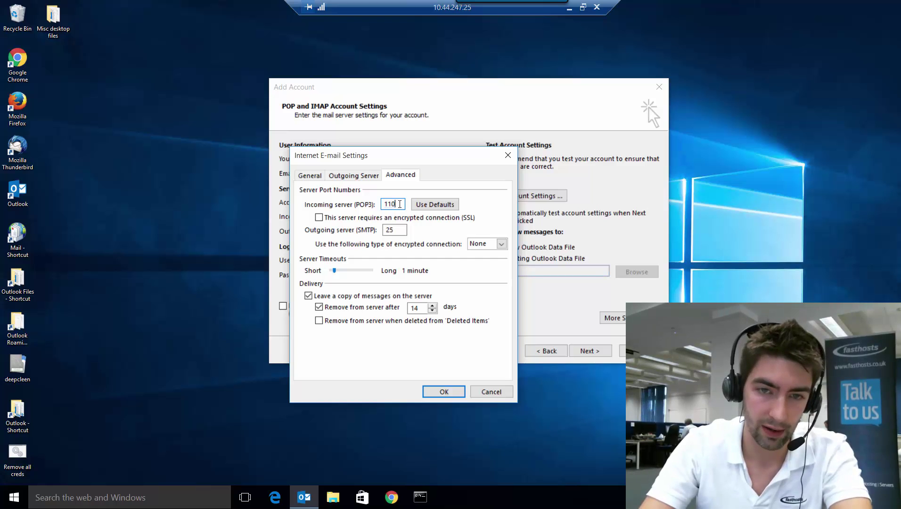
pyautogui.doubleClick(387, 204)
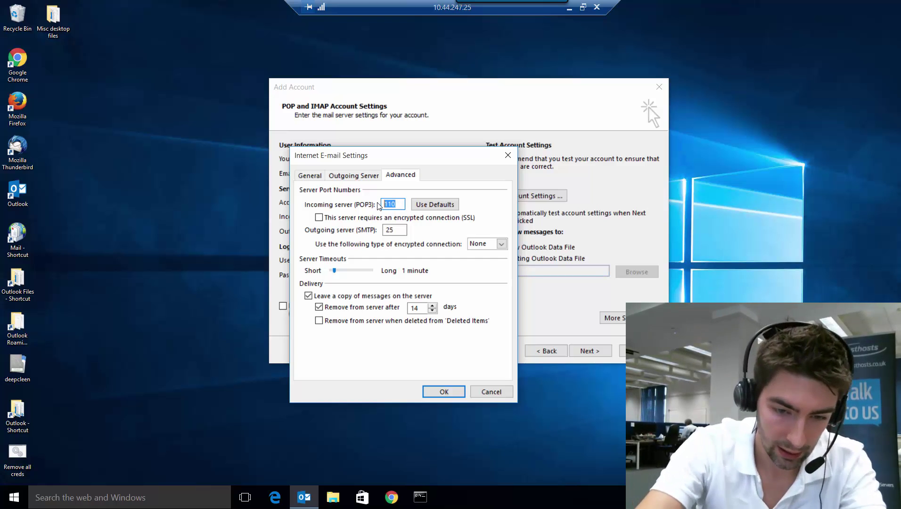
pyautogui.write('995')
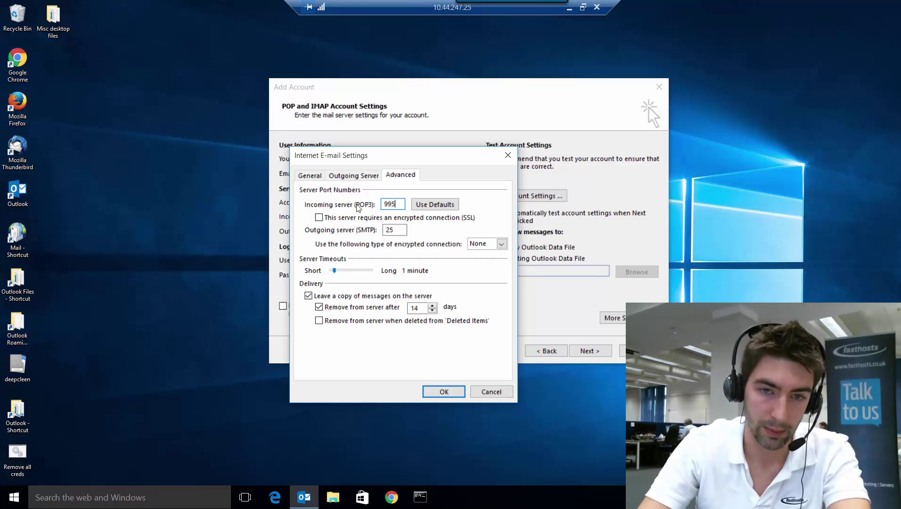
pyautogui.click(319, 218)
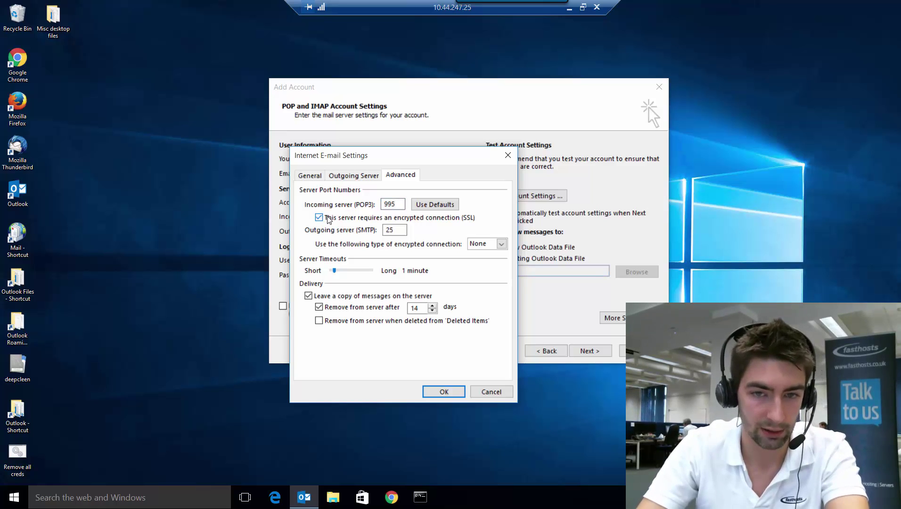
# - Set the outgoing SMTP port to 465 with SSL encryption and confirm the settings
pyautogui.moveTo(405, 230); pyautogui.dragTo(376, 229)
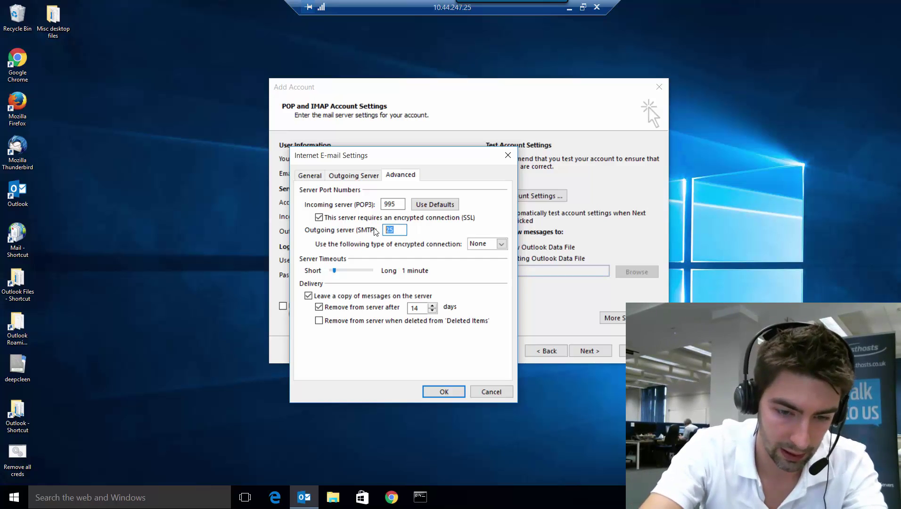
pyautogui.write('465')
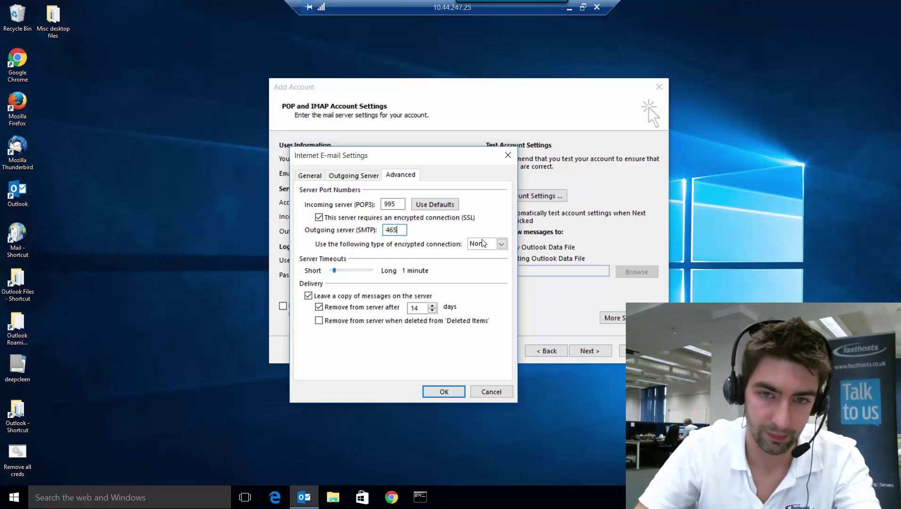
pyautogui.click(483, 243)
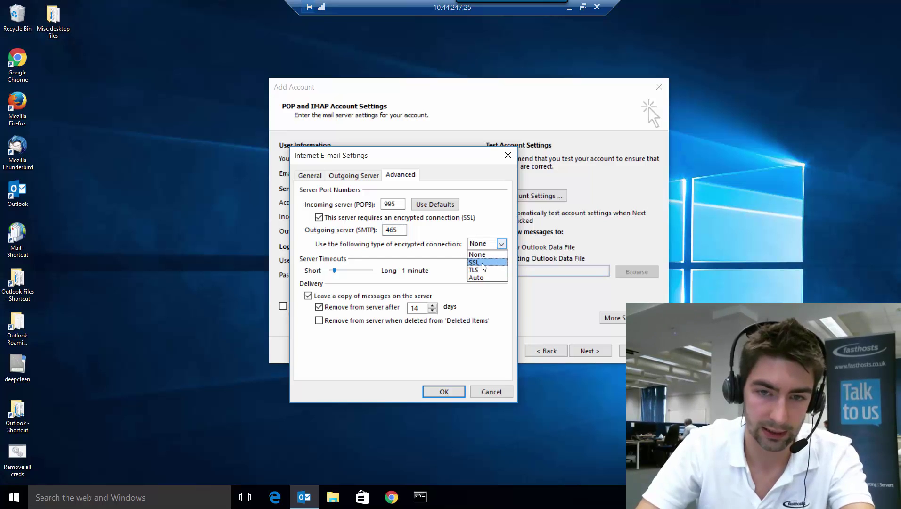
pyautogui.click(482, 262)
pyautogui.click(434, 391)
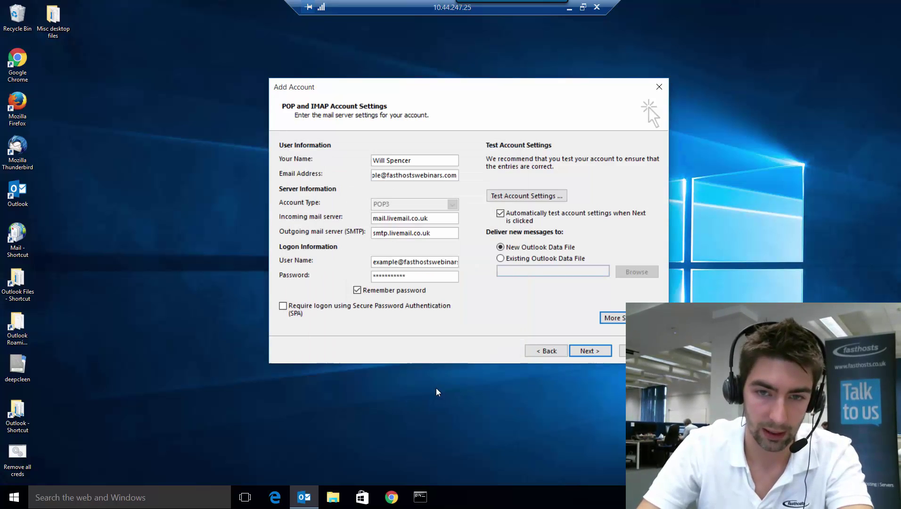
# - Run Test Account Settings, close the passing results, and advance to the 'You're all set!' page
pyautogui.click(526, 197)
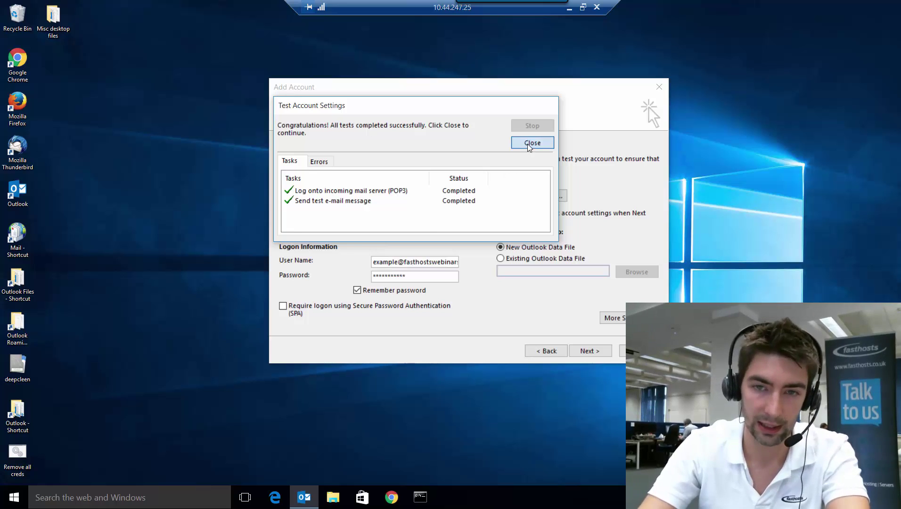
pyautogui.click(528, 145)
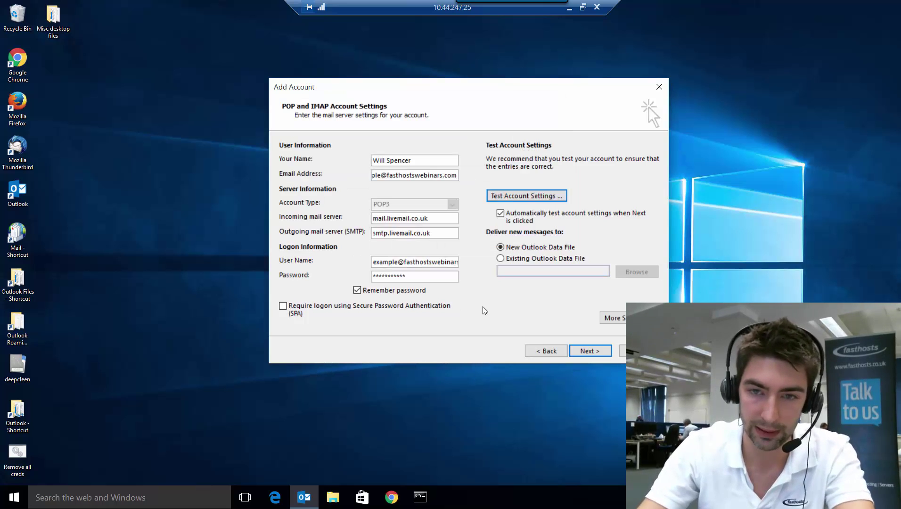
pyautogui.click(595, 351)
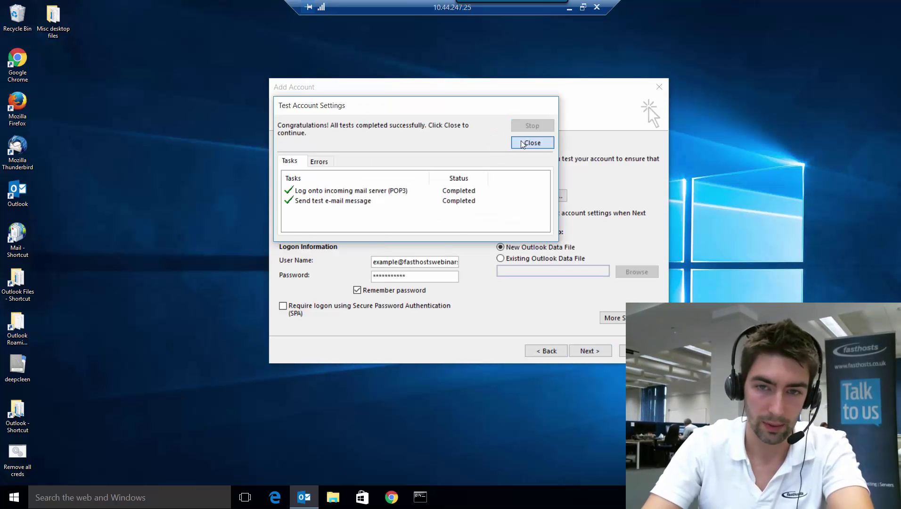
pyautogui.click(542, 143)
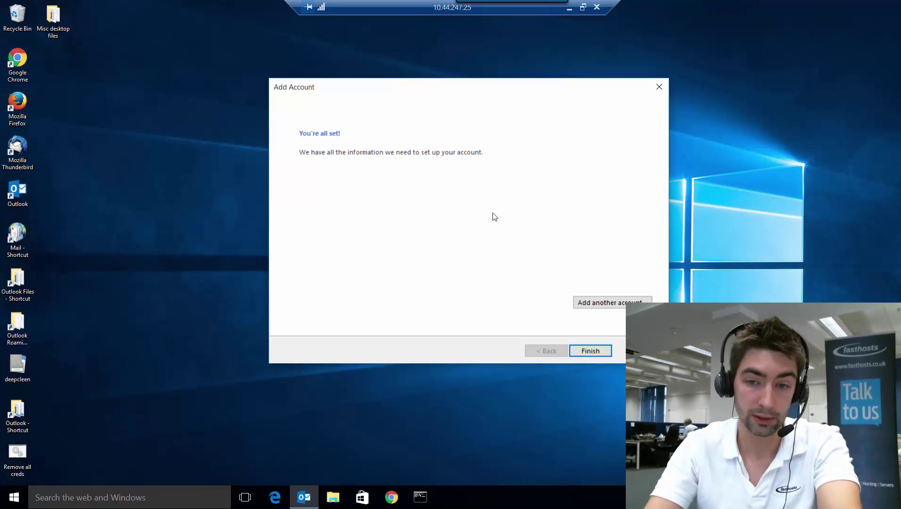
# - Finish setup, open Outlook with the Example profile, and Send/Receive All Folders to get the test message
pyautogui.click(590, 351)
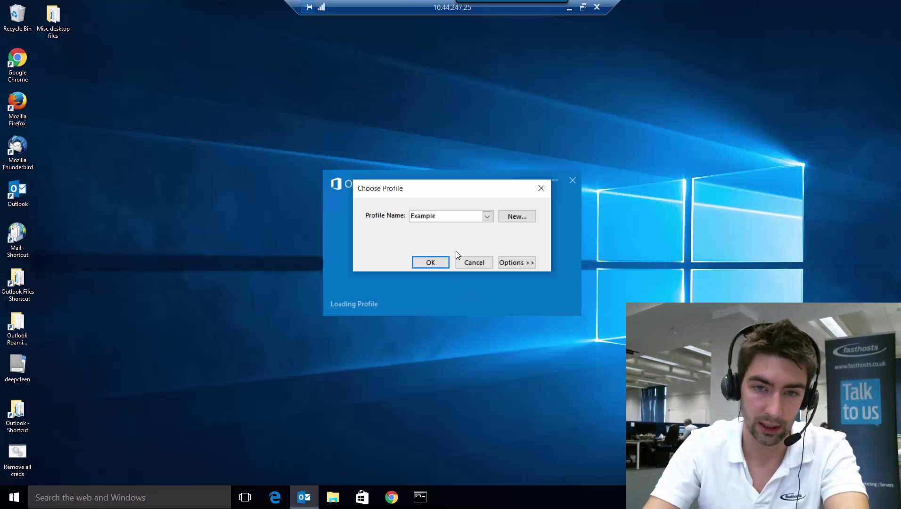
pyautogui.click(430, 263)
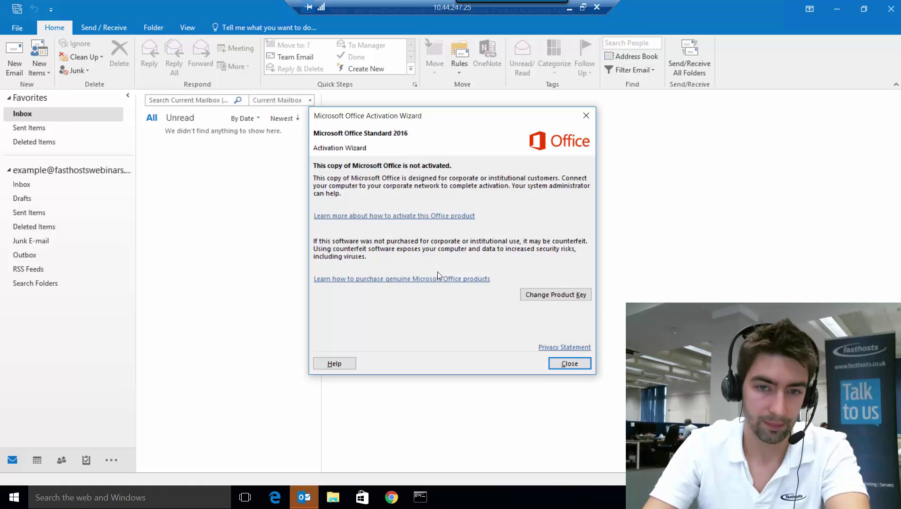
pyautogui.click(564, 363)
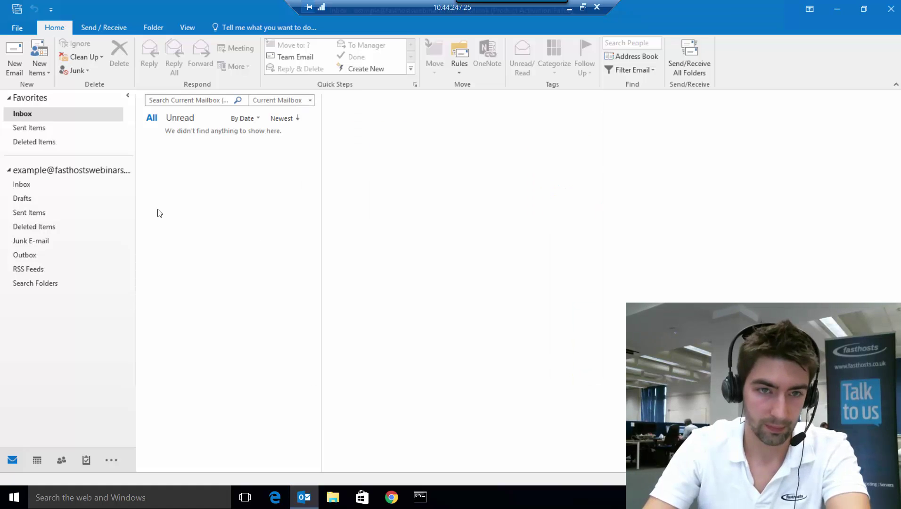
pyautogui.click(101, 26)
pyautogui.click(34, 57)
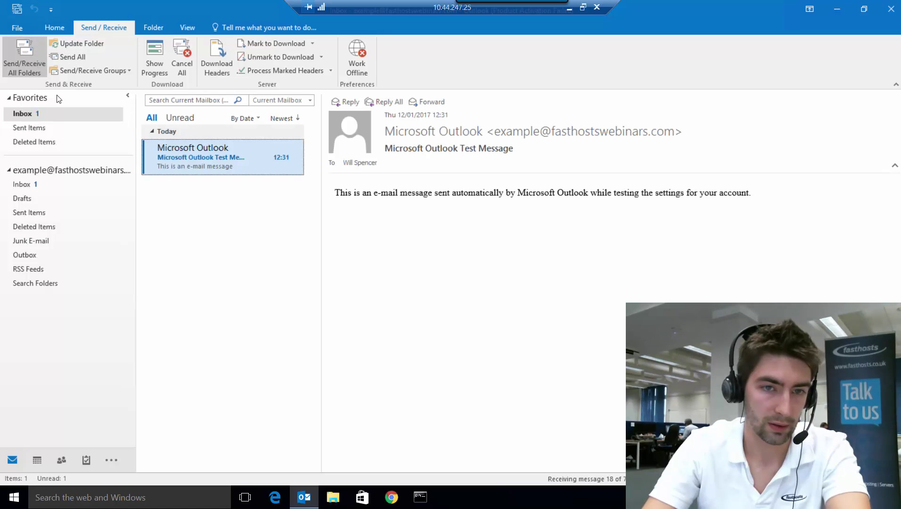